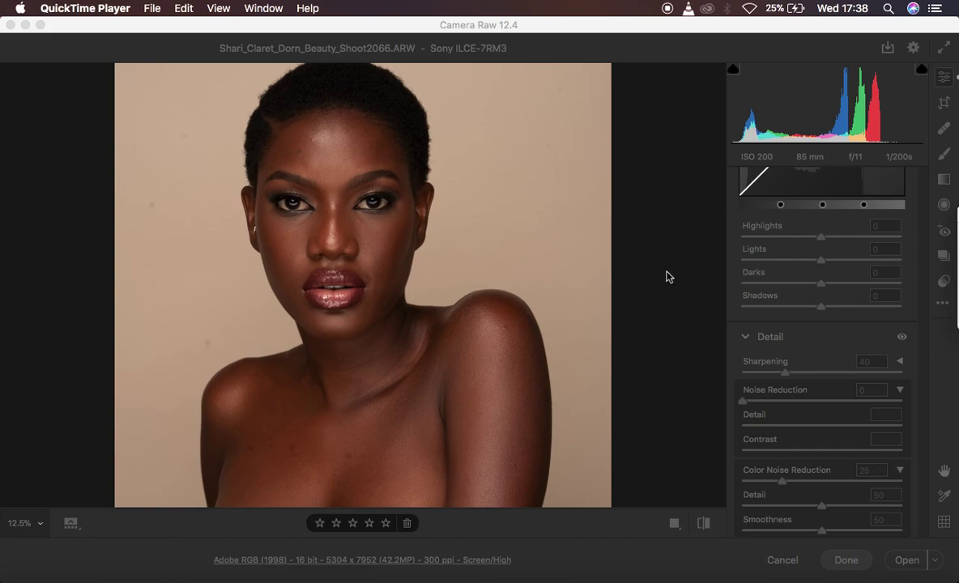
Try darkening the Oranges luminance in the HSL Color Mixer, and reset it to 0.
left_click(480, 34)
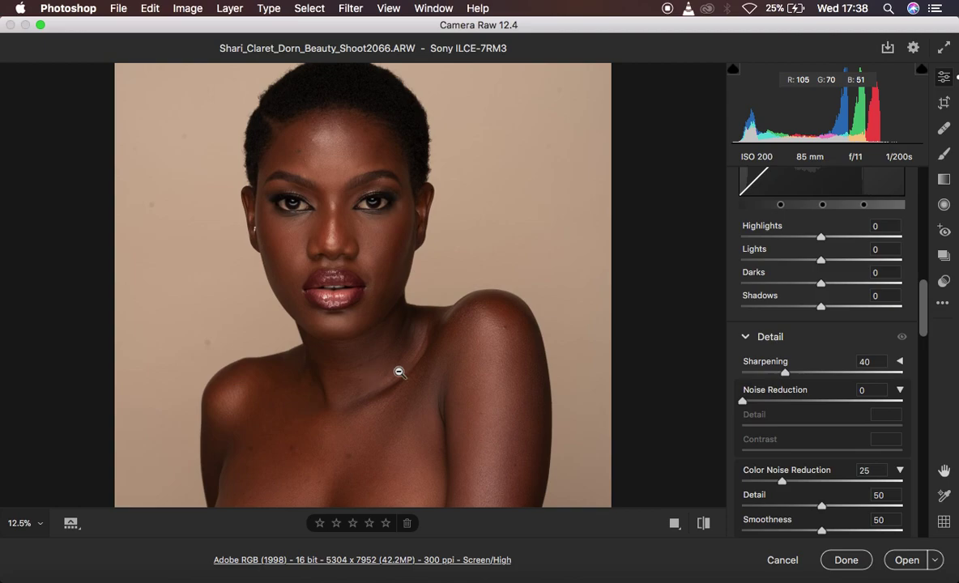
left_click_drag(925, 310, 914, 378)
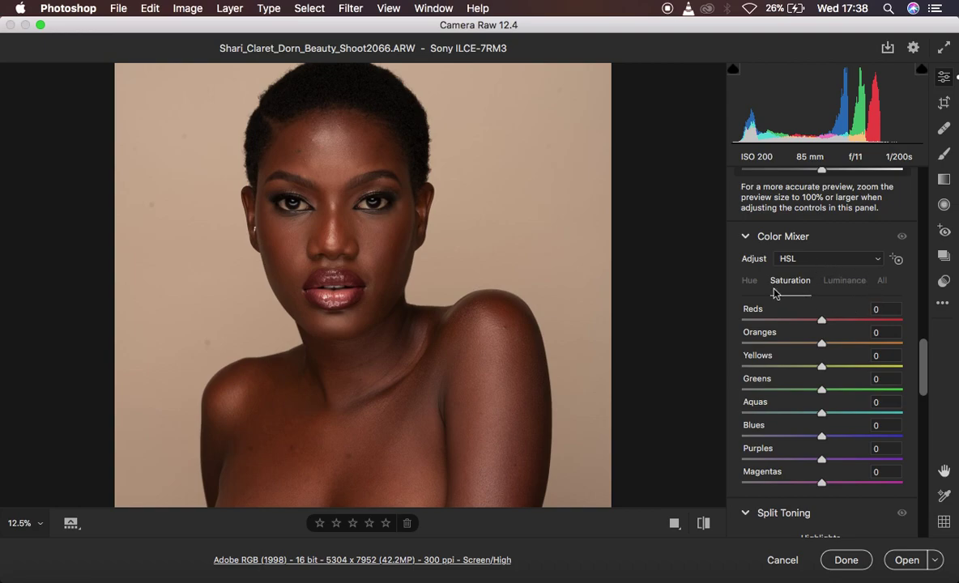
left_click(842, 281)
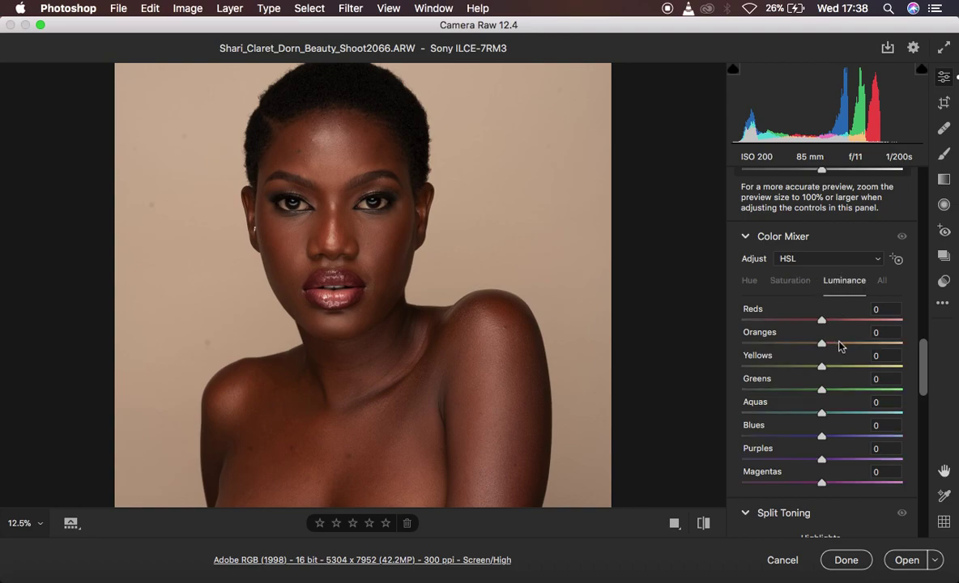
left_click_drag(822, 343, 784, 345)
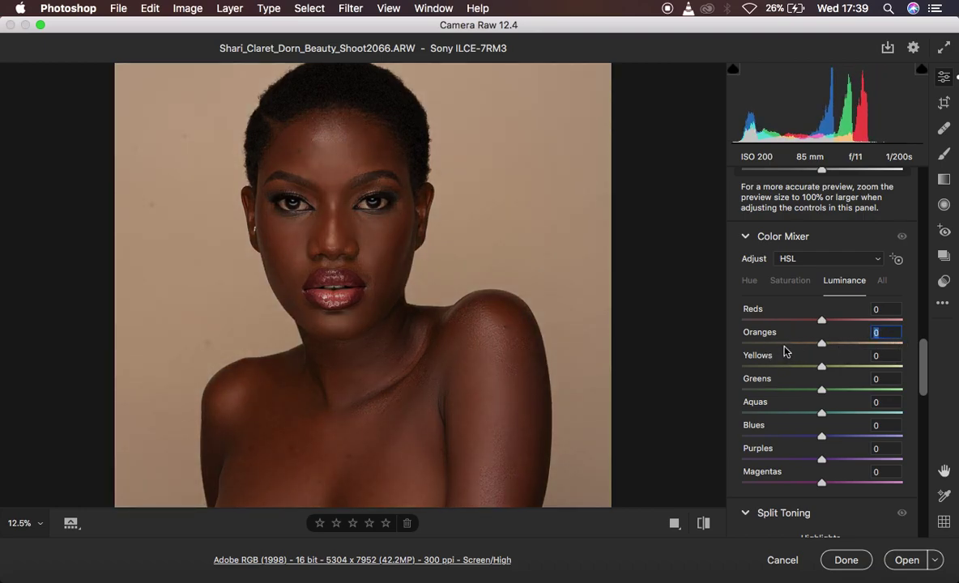
double_click(784, 345)
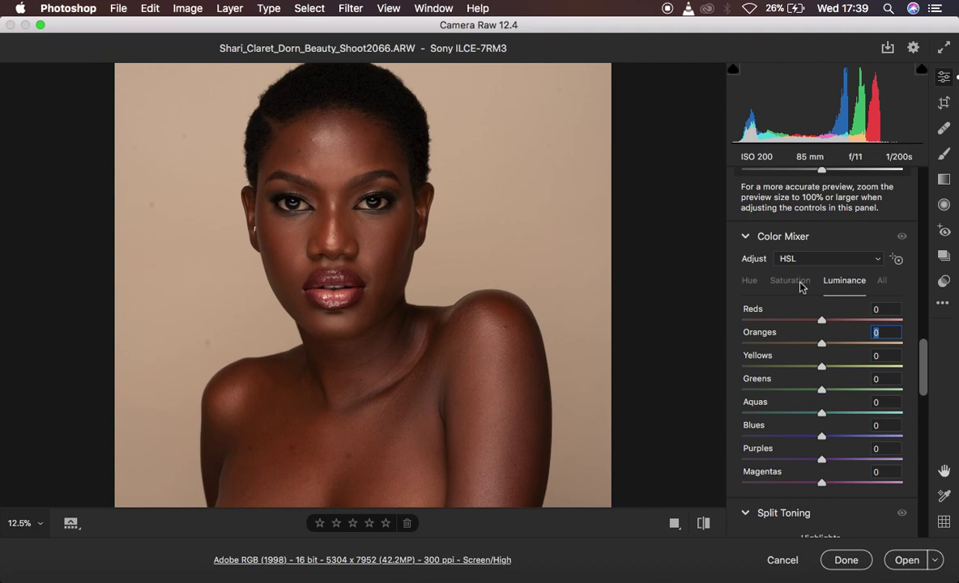
Try the Reds saturation at its extremes of +100 and -100, and reset it to 0.
left_click(792, 283)
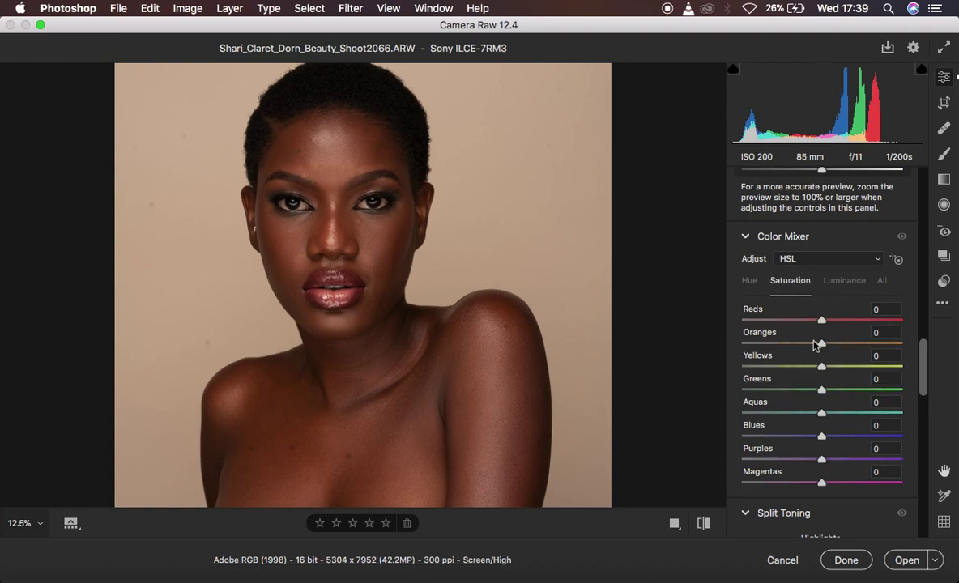
left_click_drag(833, 324, 921, 325)
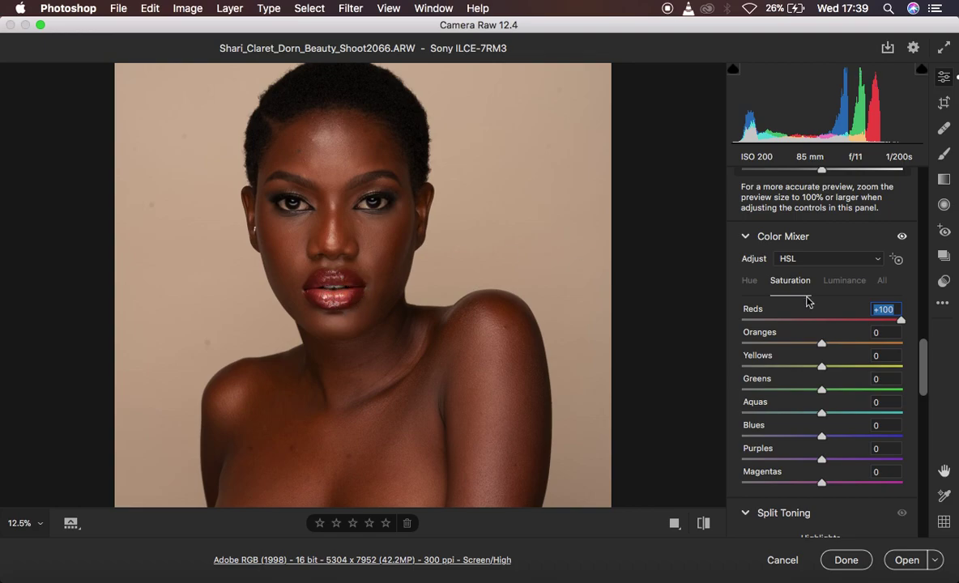
left_click(837, 320)
left_click_drag(784, 324, 714, 321)
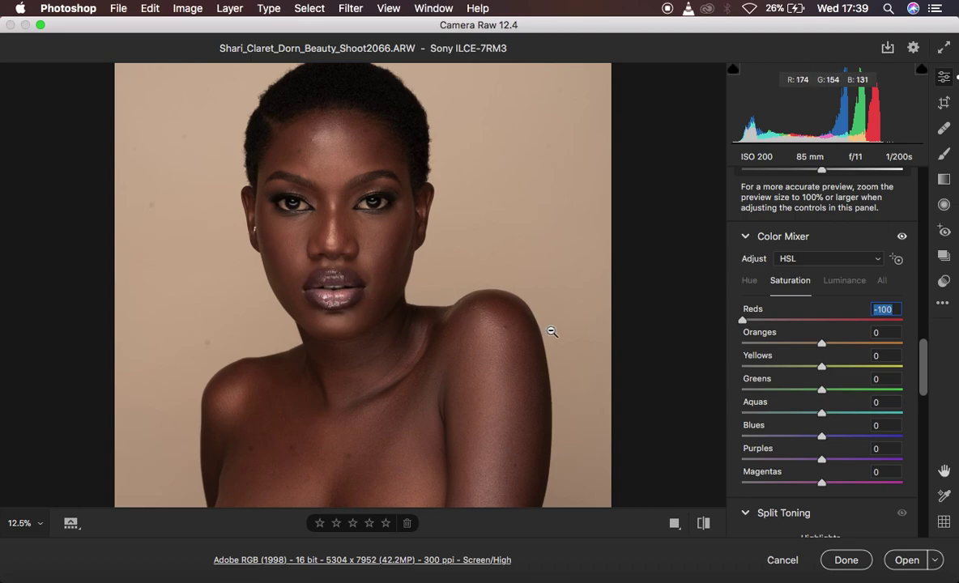
double_click(740, 321)
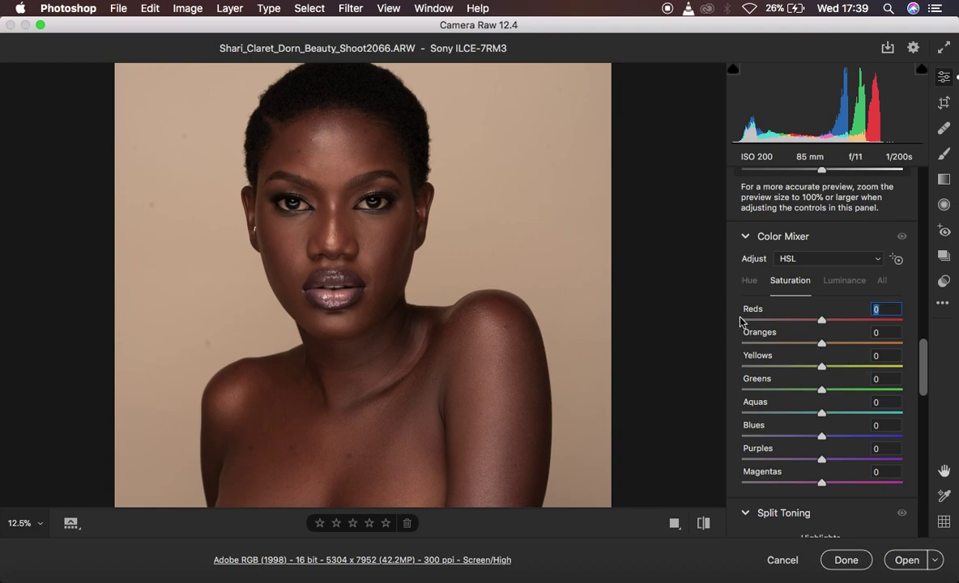
Try shifting the Reds hue to +48, and reset it to 0.
left_click(749, 283)
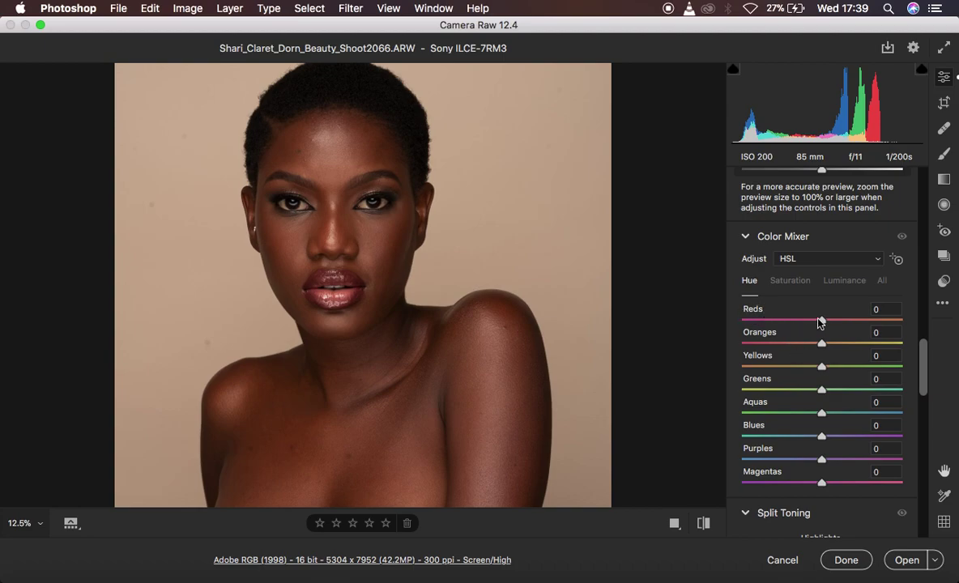
left_click_drag(823, 324, 837, 323)
left_click_drag(837, 322, 859, 322)
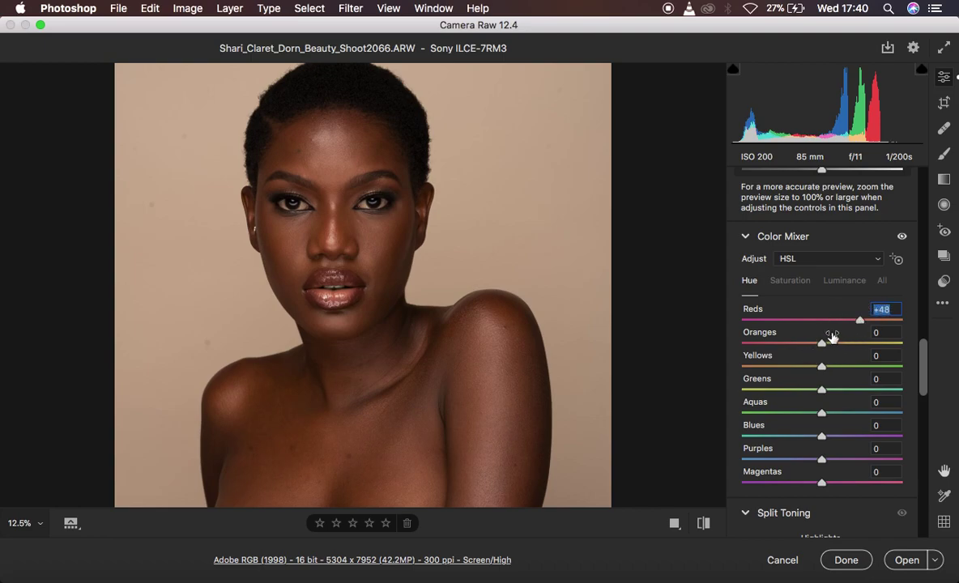
double_click(861, 322)
Try shifting the Oranges hue to -49 and slightly toward yellow, resetting it to 0 after each trial.
left_click_drag(824, 345, 784, 343)
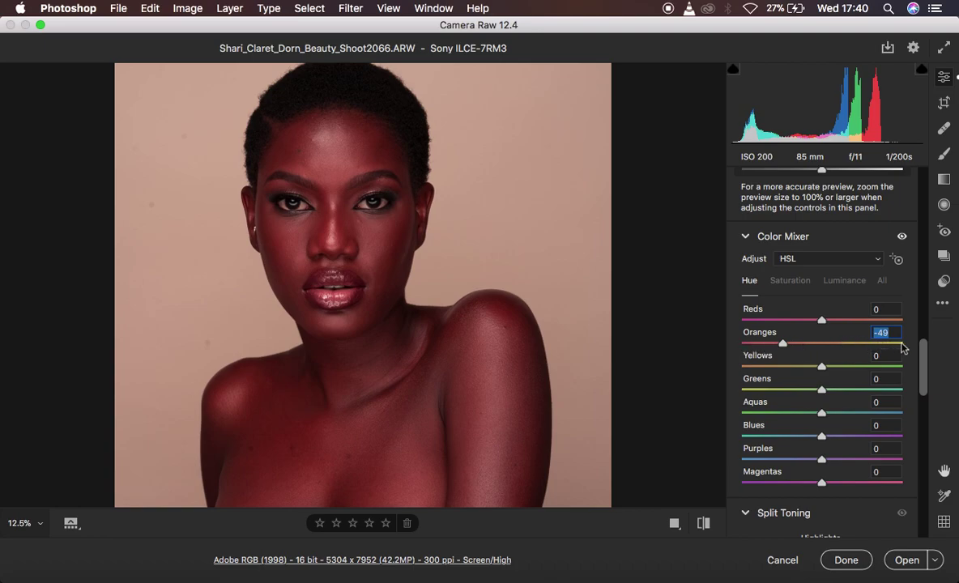
double_click(782, 344)
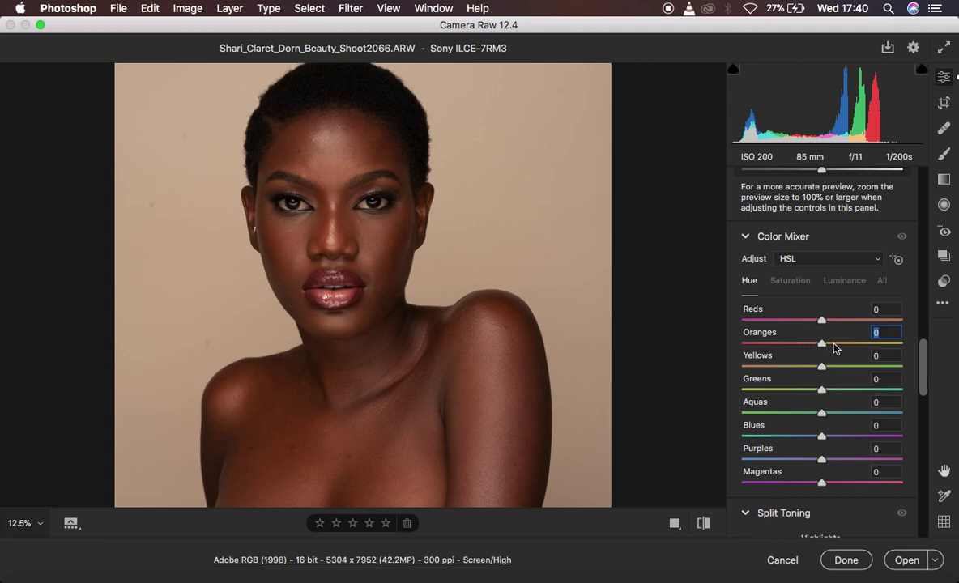
left_click_drag(822, 343, 826, 344)
double_click(828, 344)
Reduce the saturation of Reds to -33 and Oranges to -19 in the Color Mixer.
left_click(790, 281)
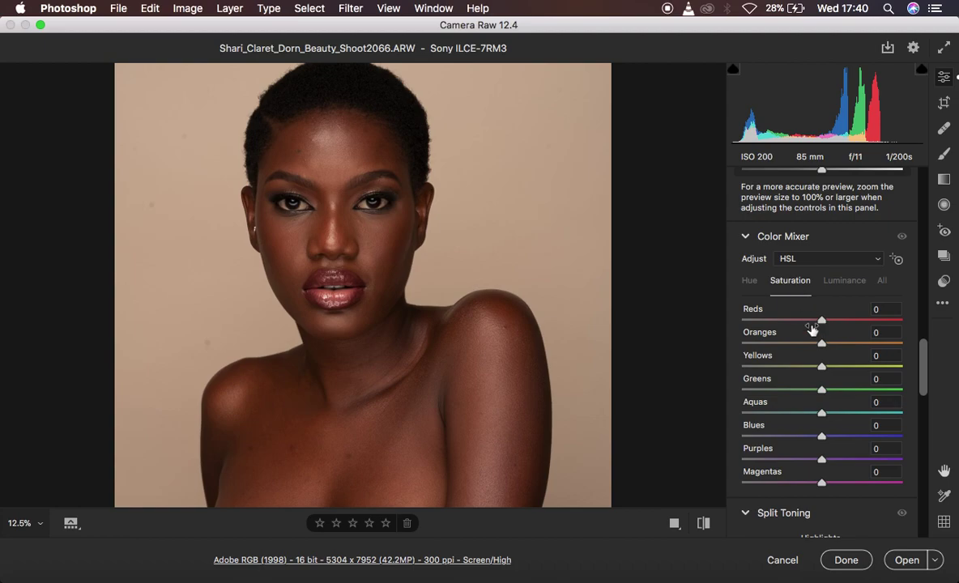
left_click_drag(821, 321, 795, 322)
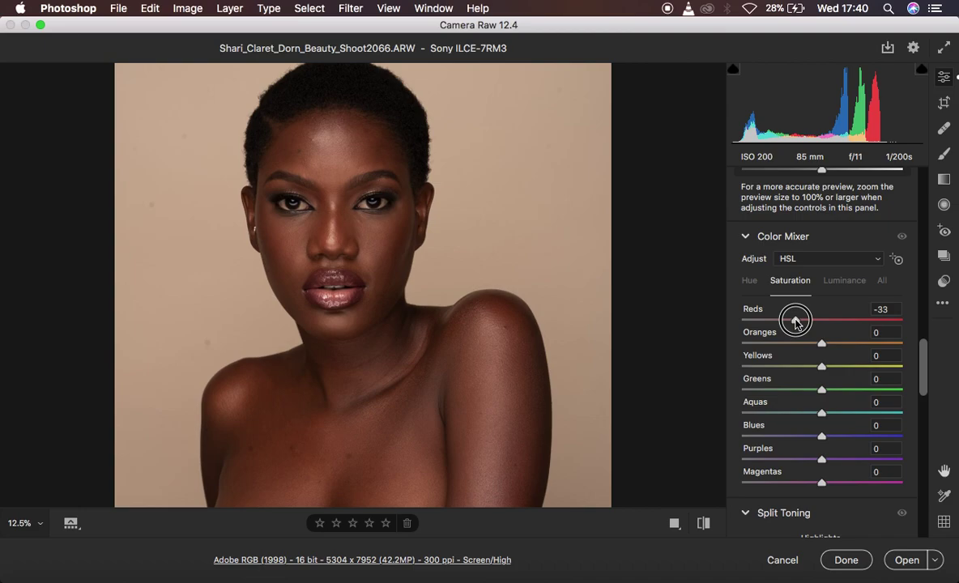
left_click_drag(796, 323, 796, 322)
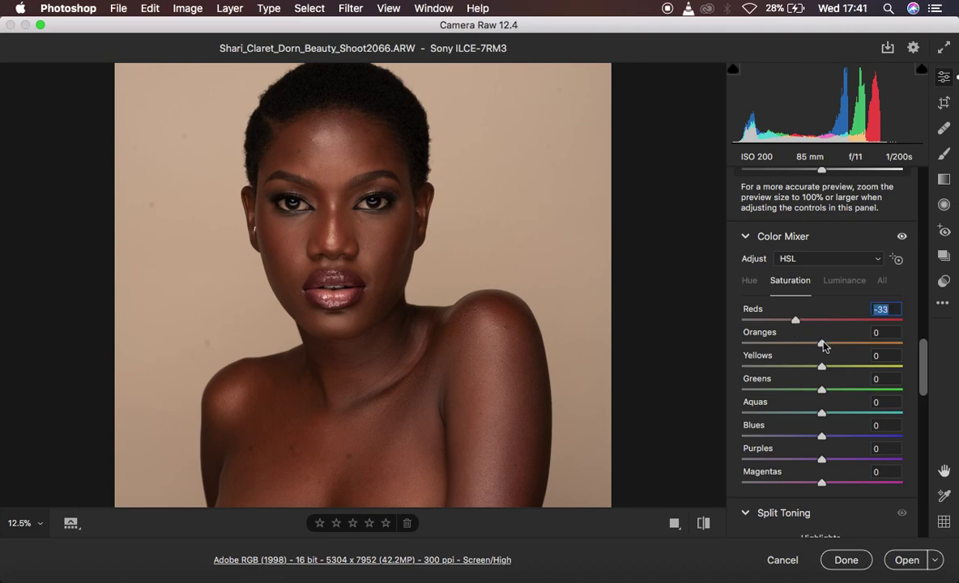
left_click_drag(822, 346, 808, 343)
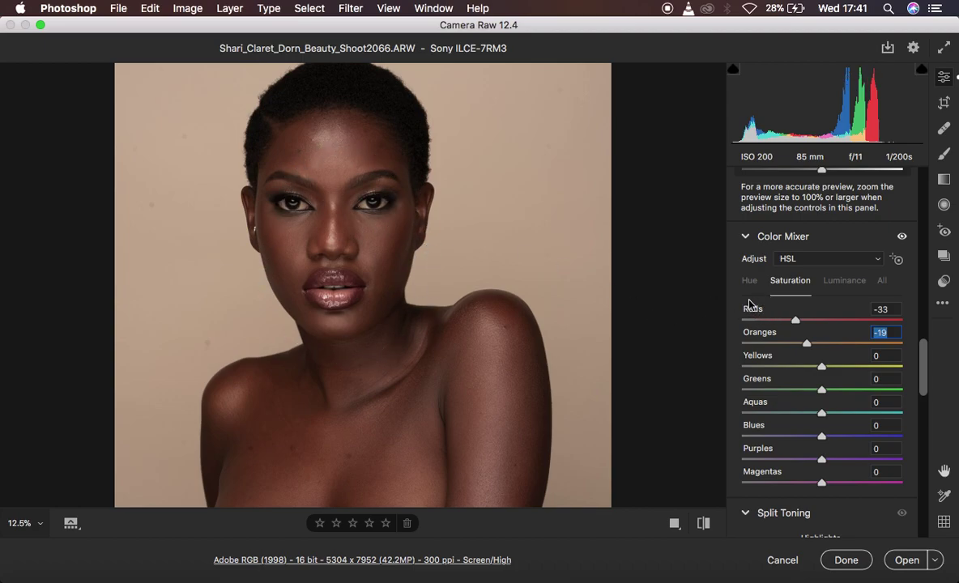
Set the Oranges luminance to -23 and try adjusting the Reds luminance slightly.
left_click(841, 282)
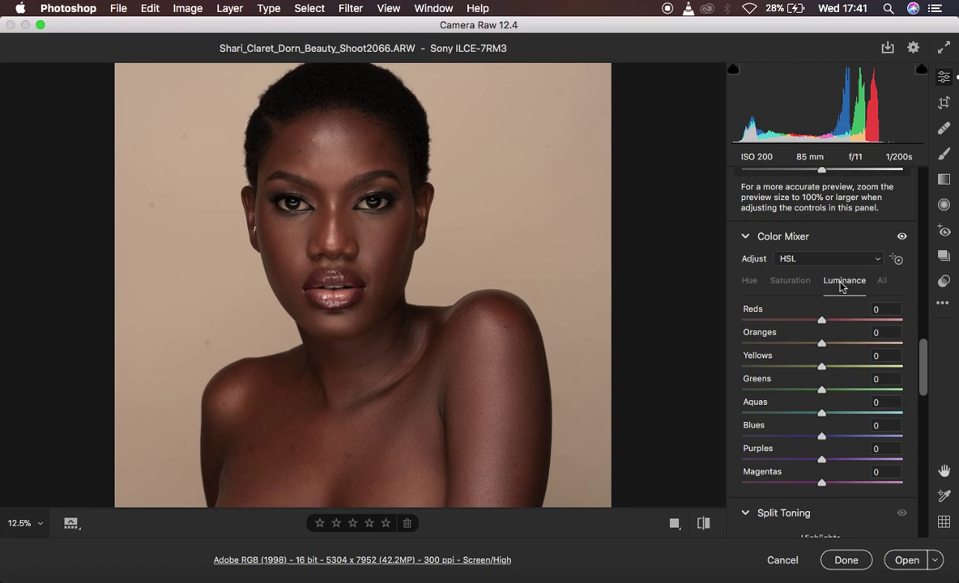
left_click_drag(823, 346, 804, 346)
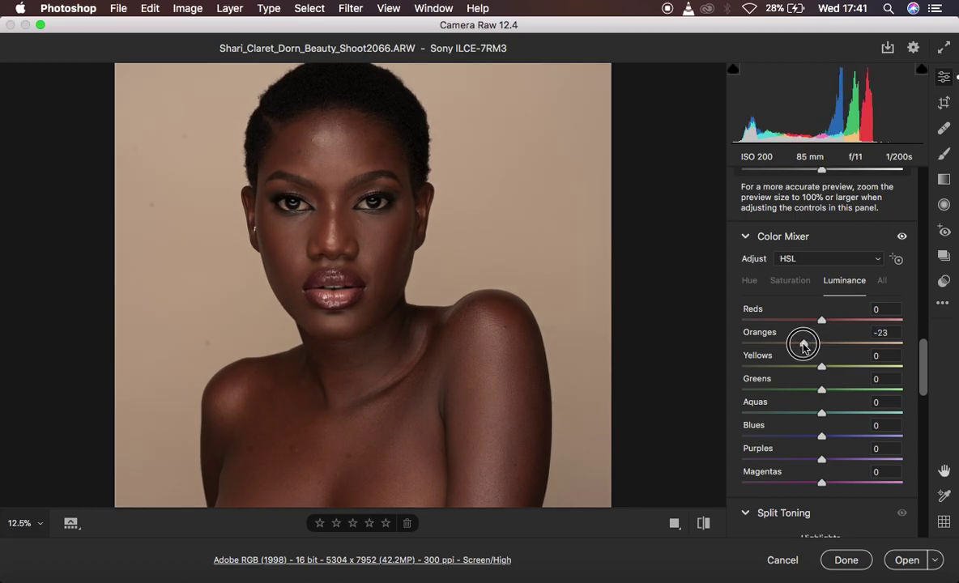
left_click_drag(804, 346, 803, 347)
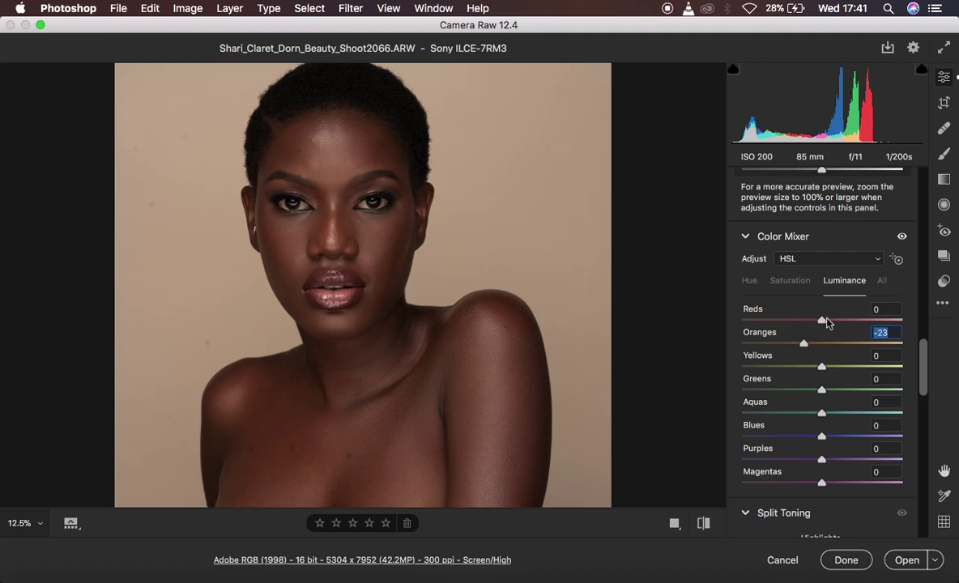
left_click_drag(824, 325, 834, 321)
Set the hue of Oranges to -22 and Reds to +49 in the Color Mixer.
left_click(749, 281)
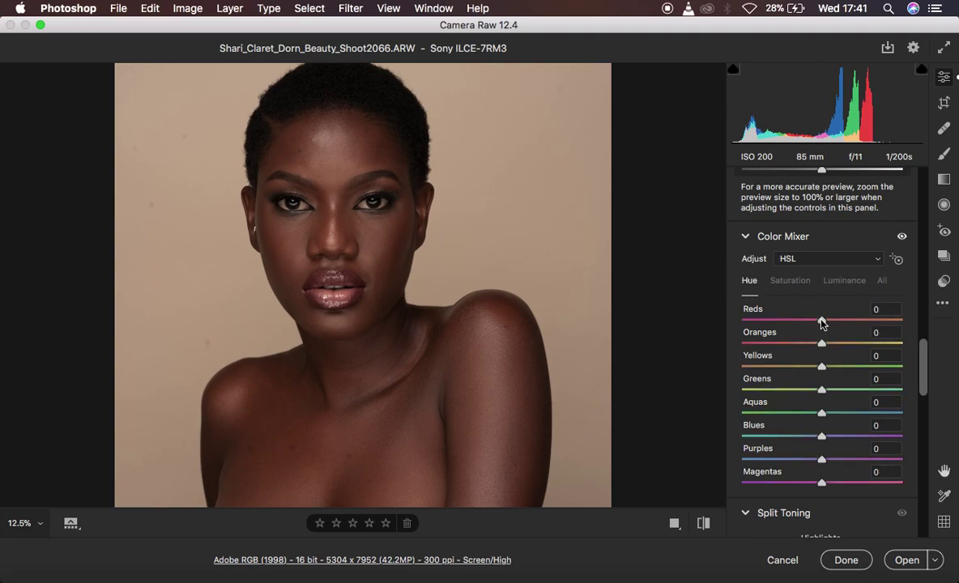
left_click_drag(822, 344, 865, 322)
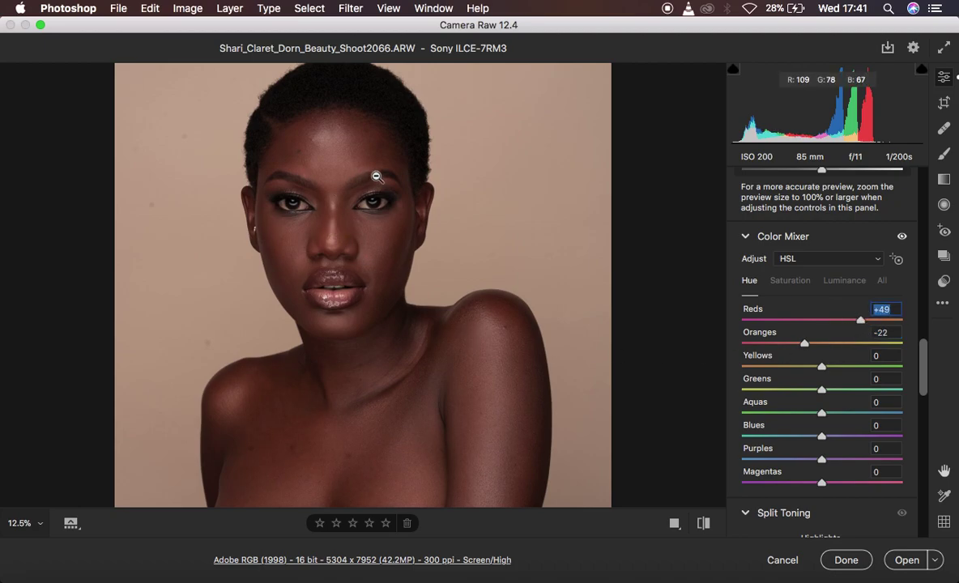
Set the saturation of Reds to -47, Oranges to -25 and Yellows to -100.
left_click(790, 282)
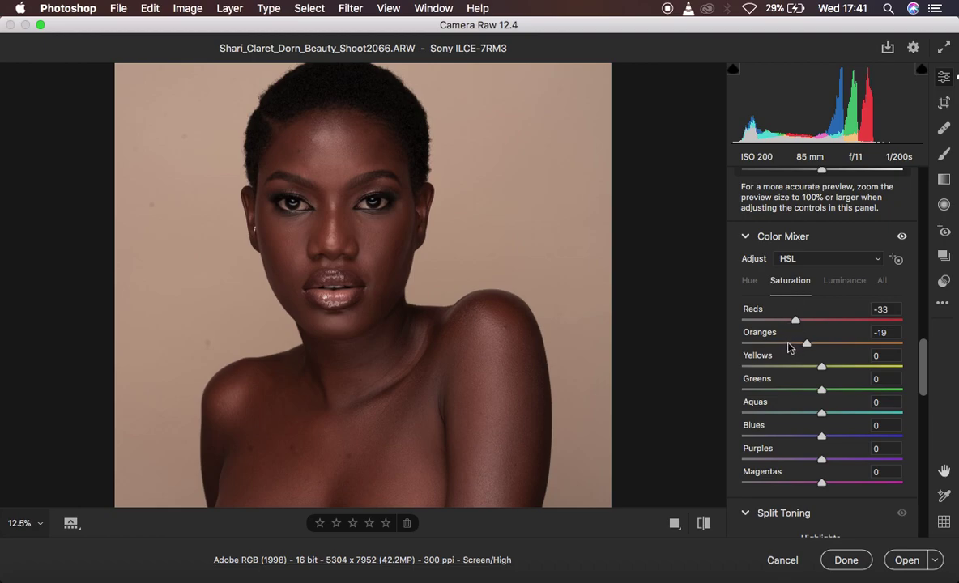
mouse_move(798, 324)
left_mouse_down()
mouse_move(786, 321)
mouse_move(803, 343)
left_mouse_up()
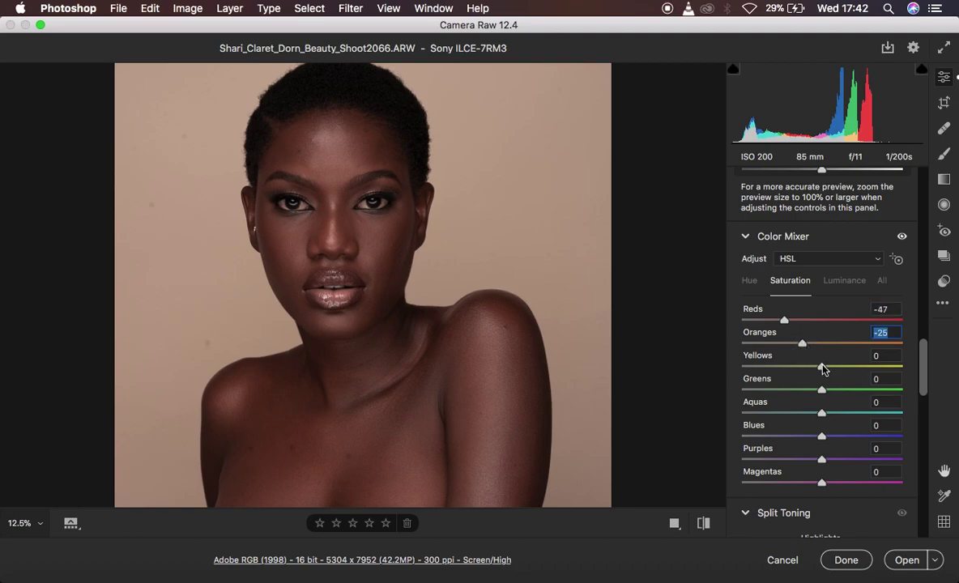
left_click_drag(822, 369, 680, 375)
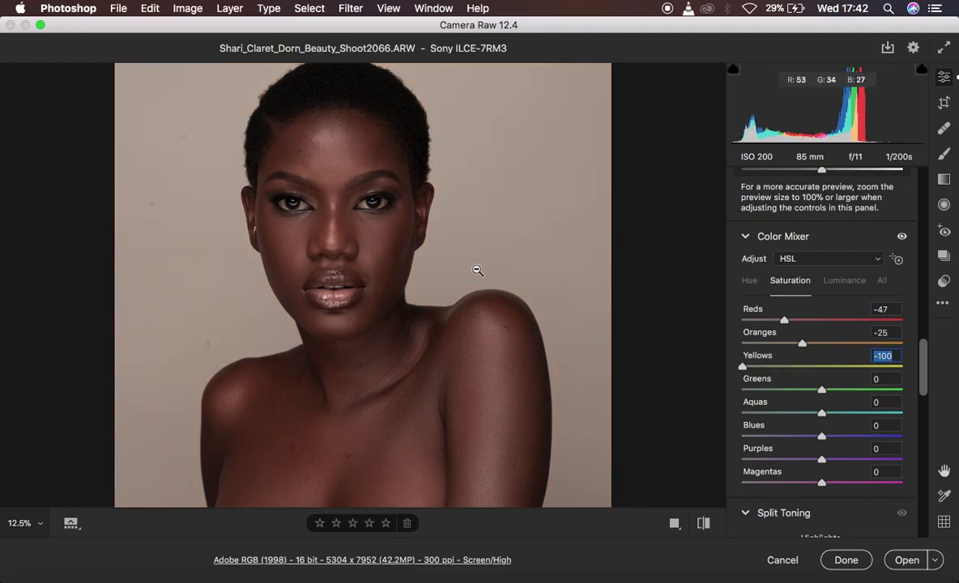
Compare the portrait between its default and current settings, and return to the current settings.
left_click(704, 525)
left_click(701, 524)
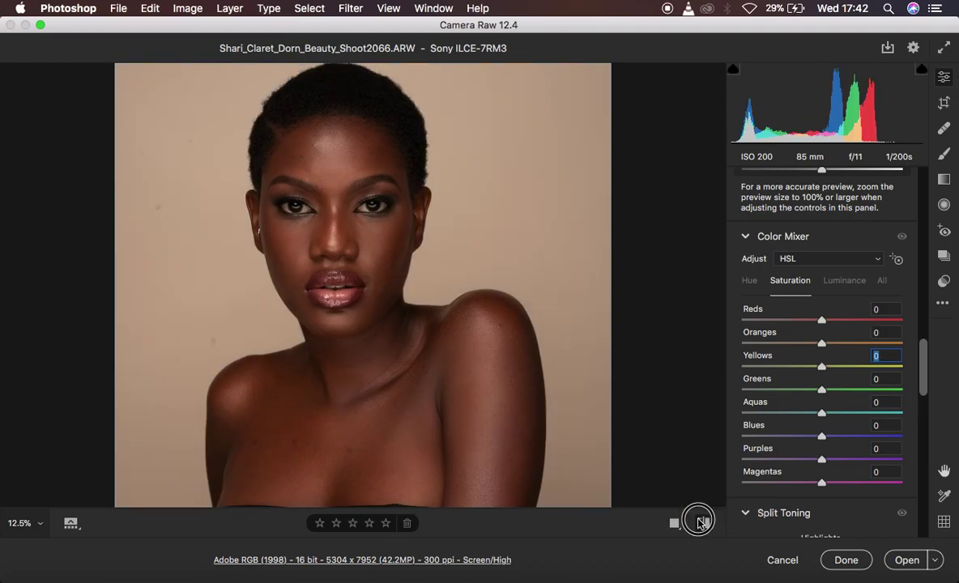
left_click(702, 524)
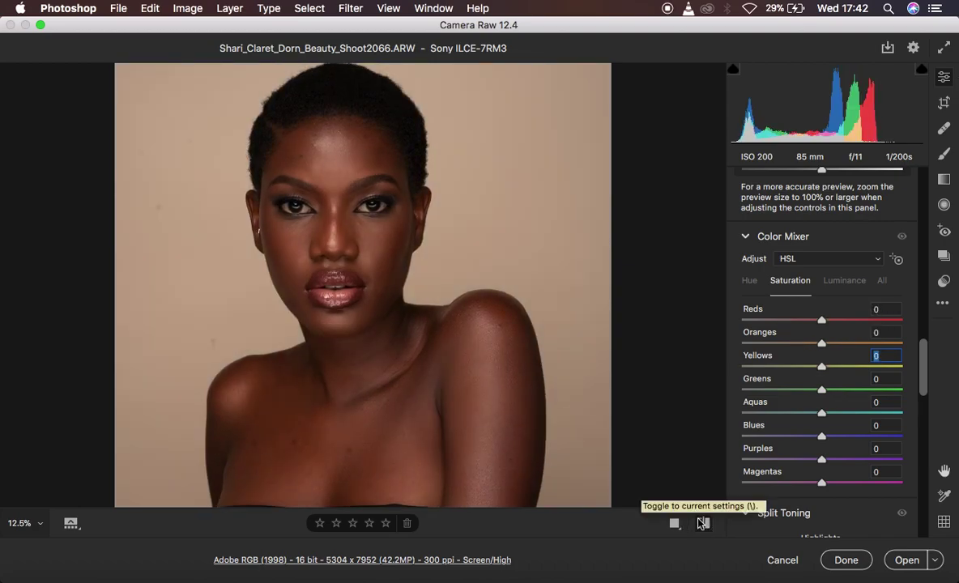
left_click(702, 524)
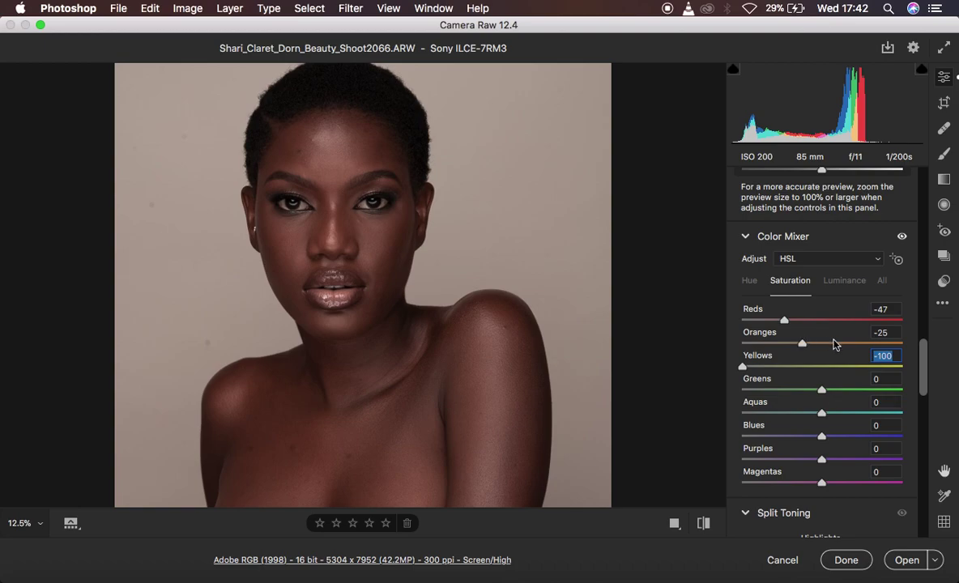
Refine the saturation of Reds to -48 and Oranges to -30, and set Blues to -100.
left_click(785, 321)
left_click_drag(783, 323, 799, 345)
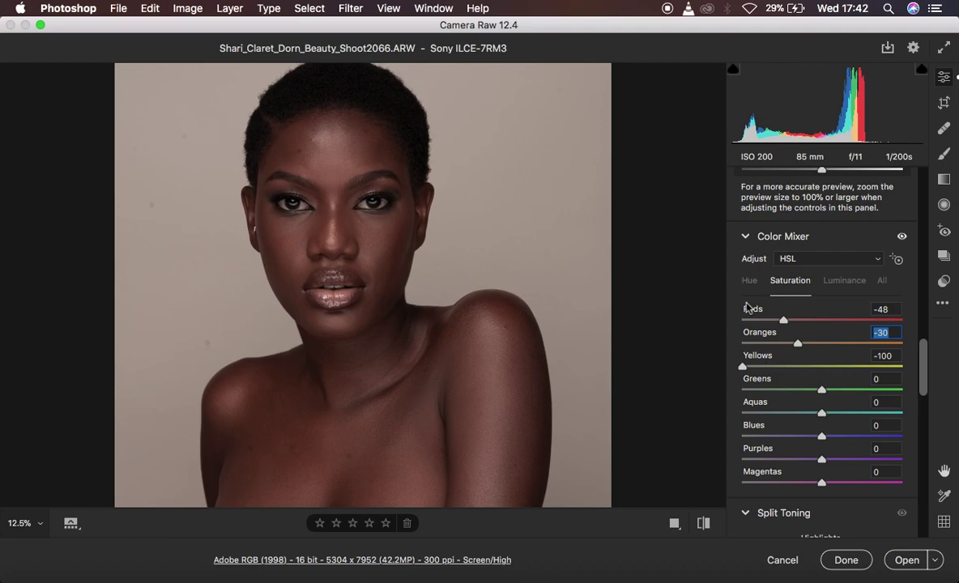
scroll(832, 427, "down", 3)
scroll(832, 427, "up", 1)
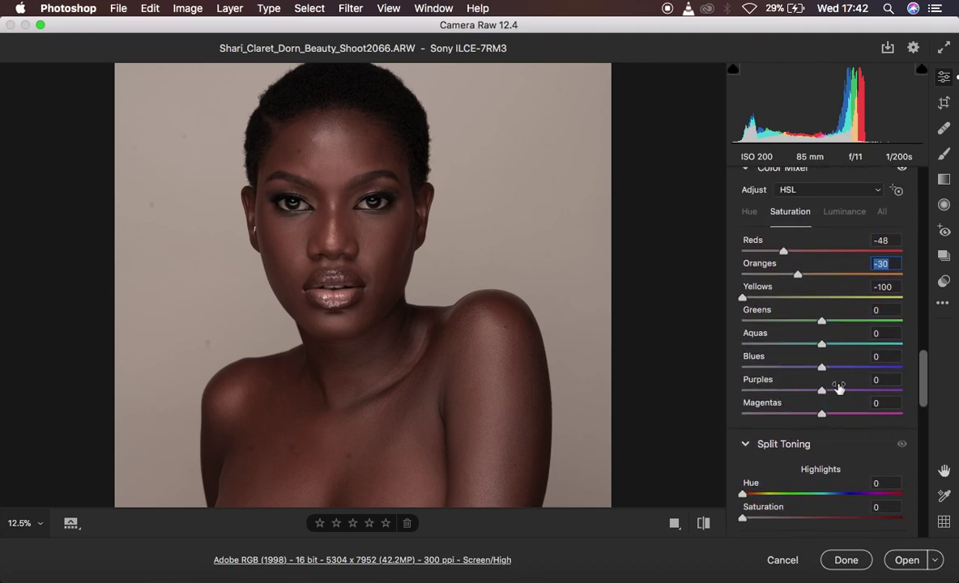
left_click_drag(820, 366, 710, 369)
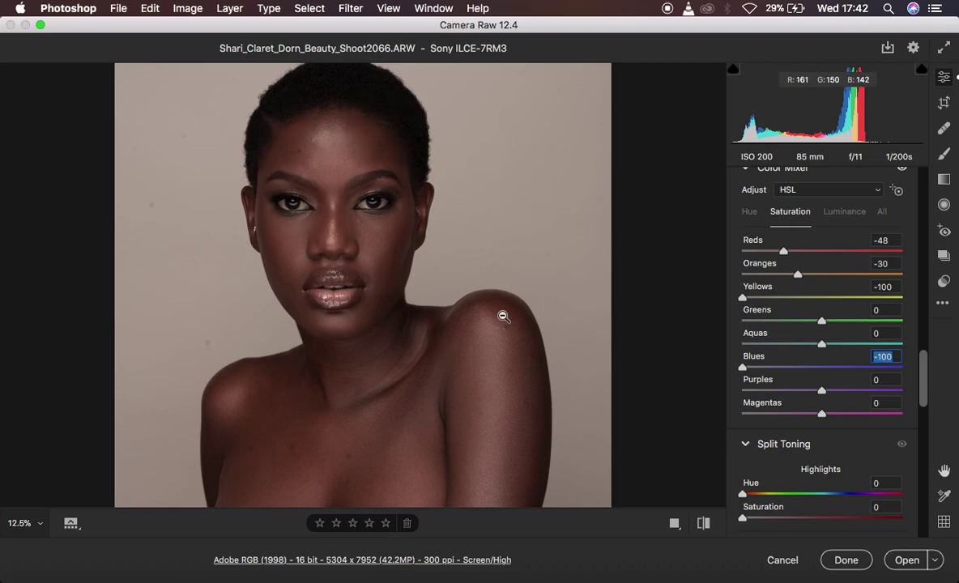
key("alt")
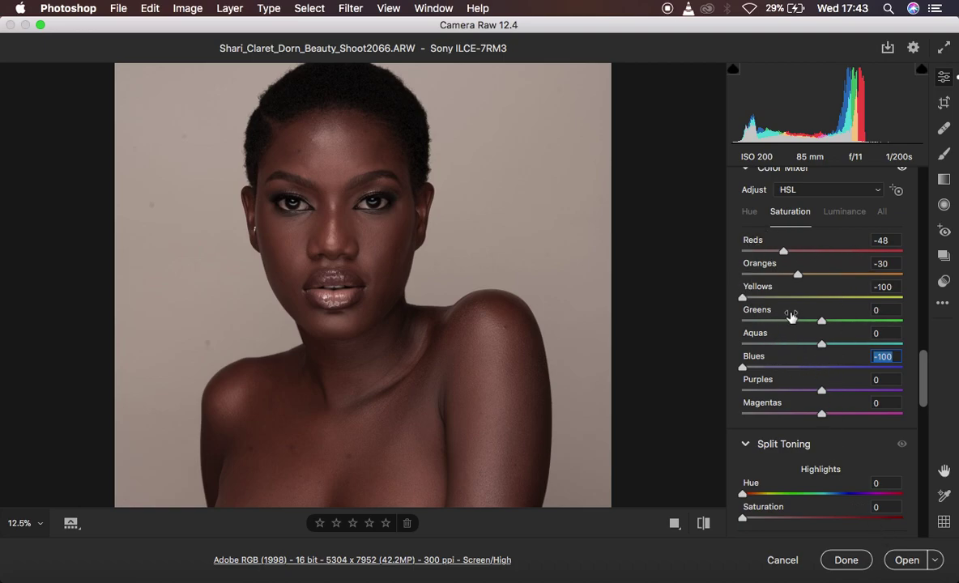
key("alt")
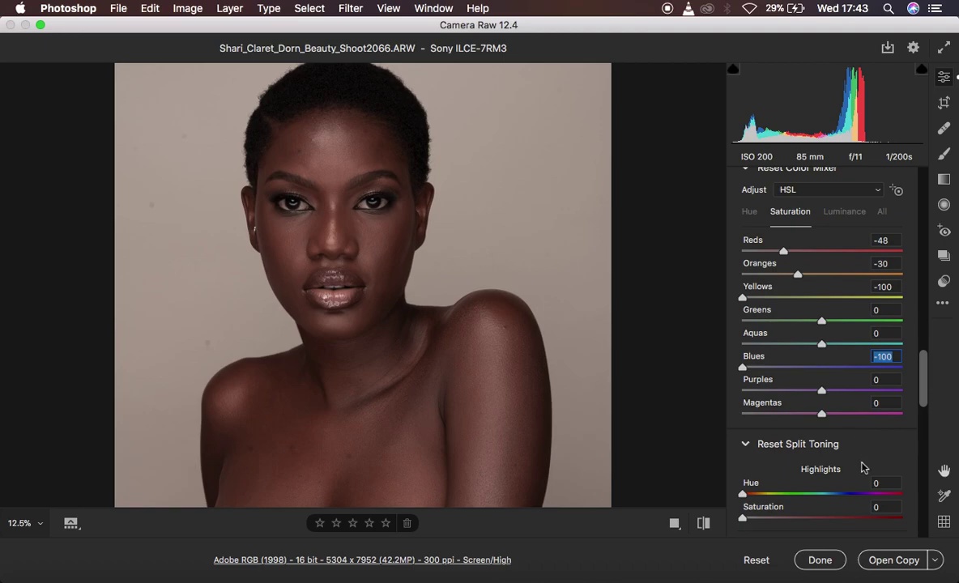
key("alt")
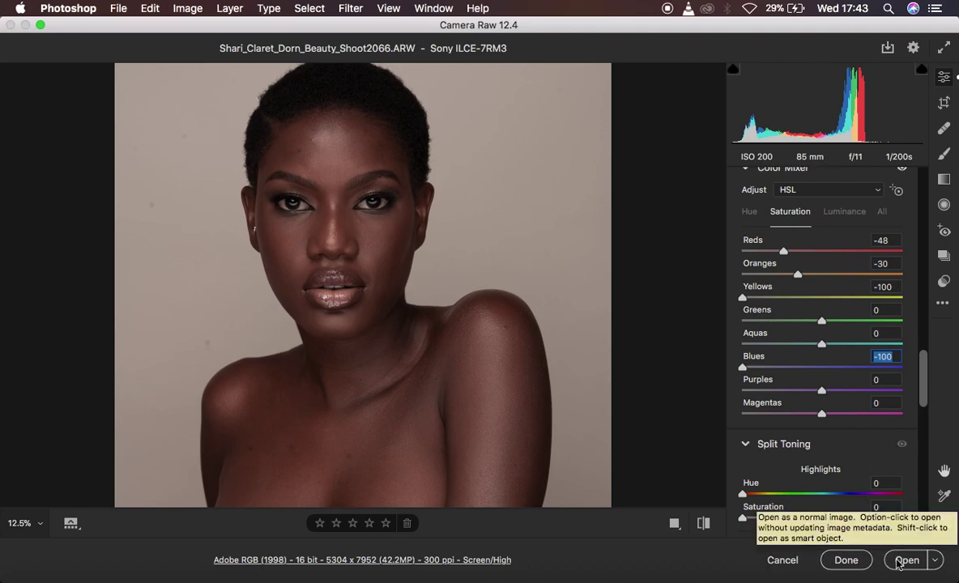
key("alt")
key("alt")
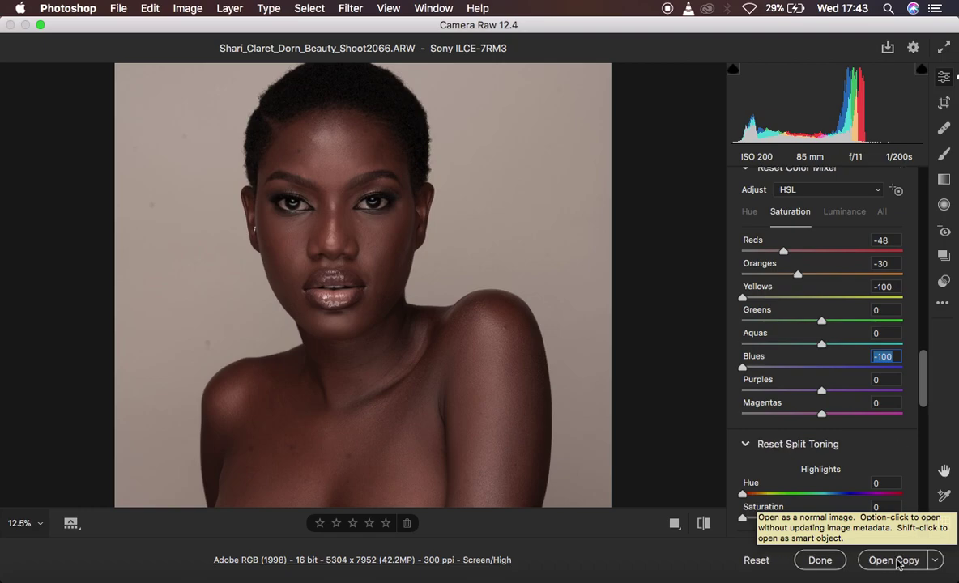
Open the graded raw portrait as a copy in Photoshop and add a Hue/Saturation adjustment layer above the Background.
left_click(898, 563)
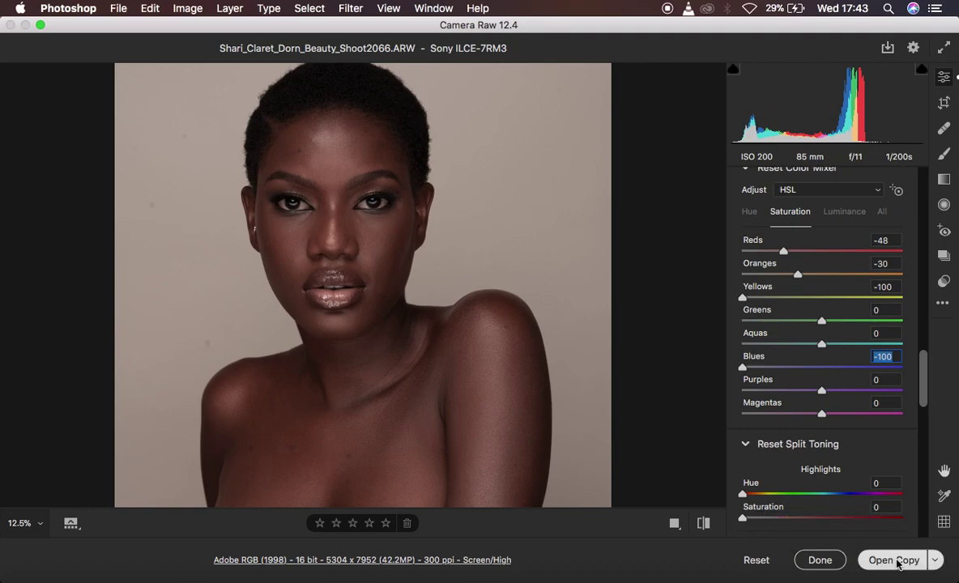
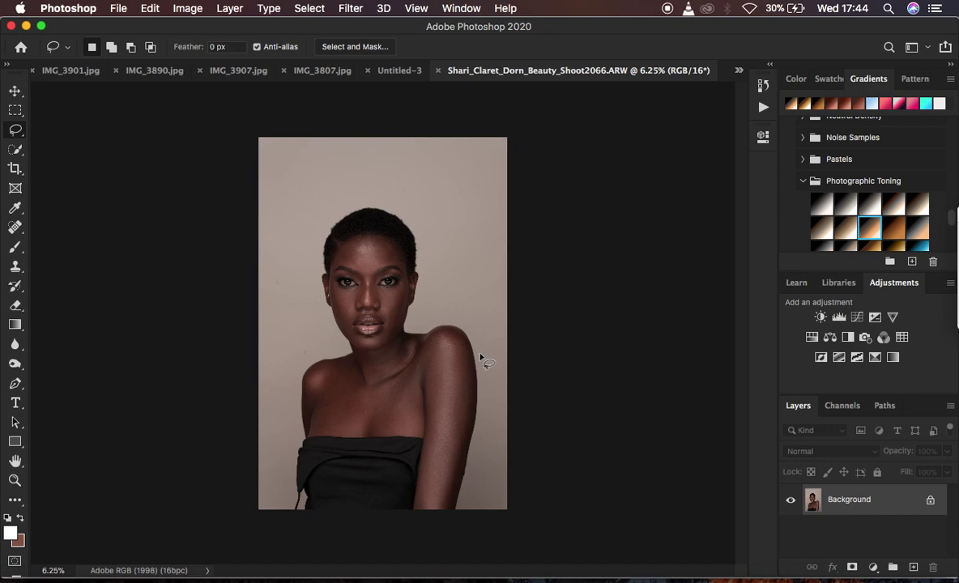
key("super+equal")
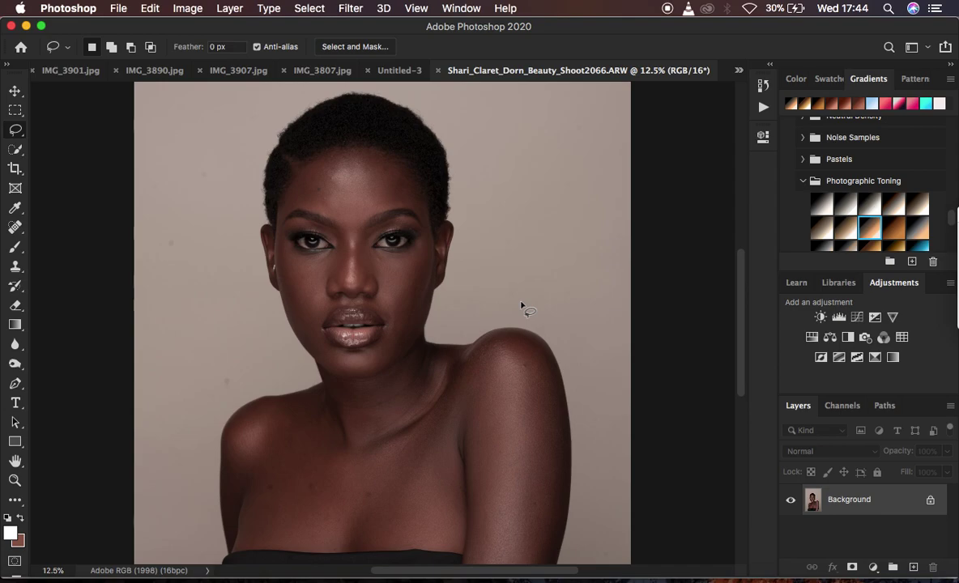
left_click(873, 566)
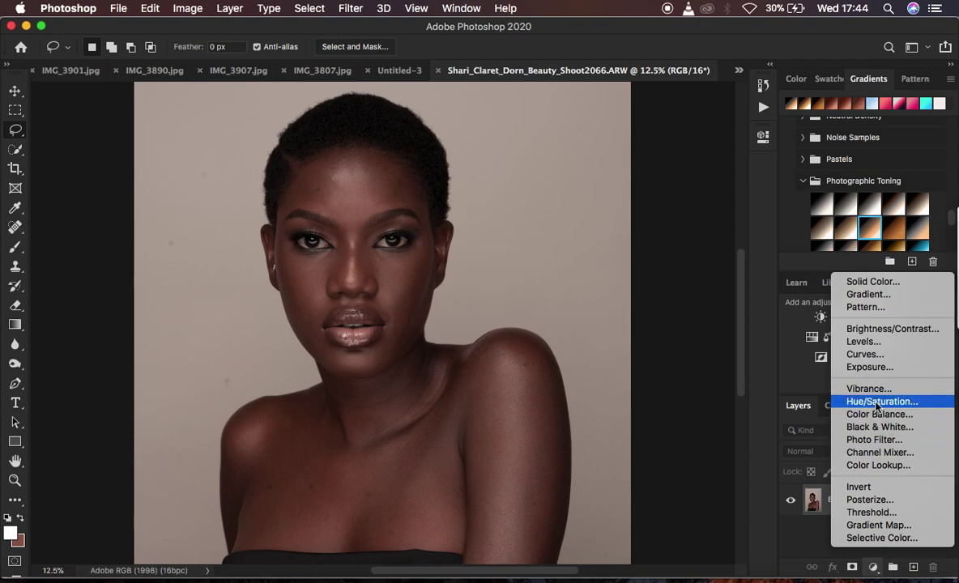
left_click(876, 403)
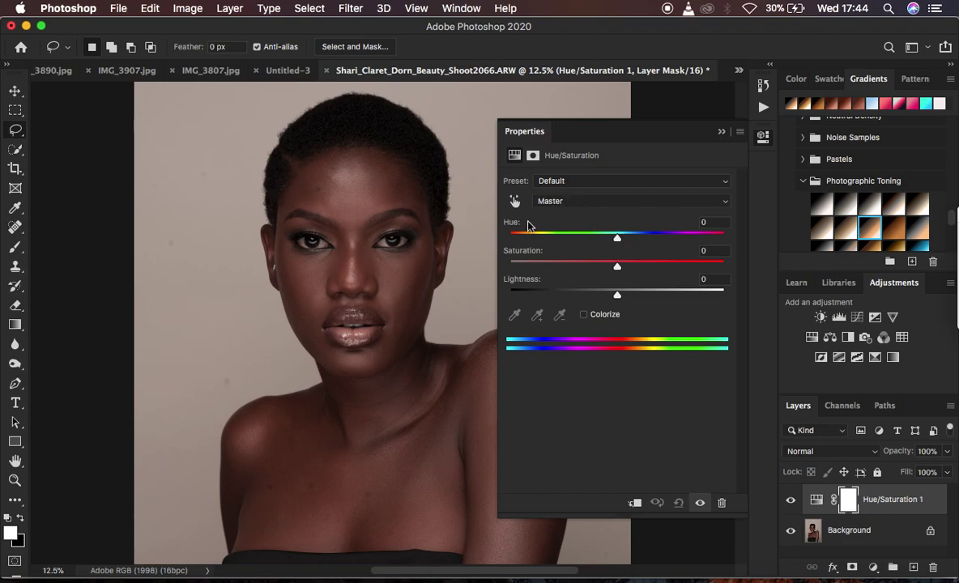
Set the Reds of the Hue/Saturation layer to hue +3, saturation -3 and lightness +4.
left_click(567, 201)
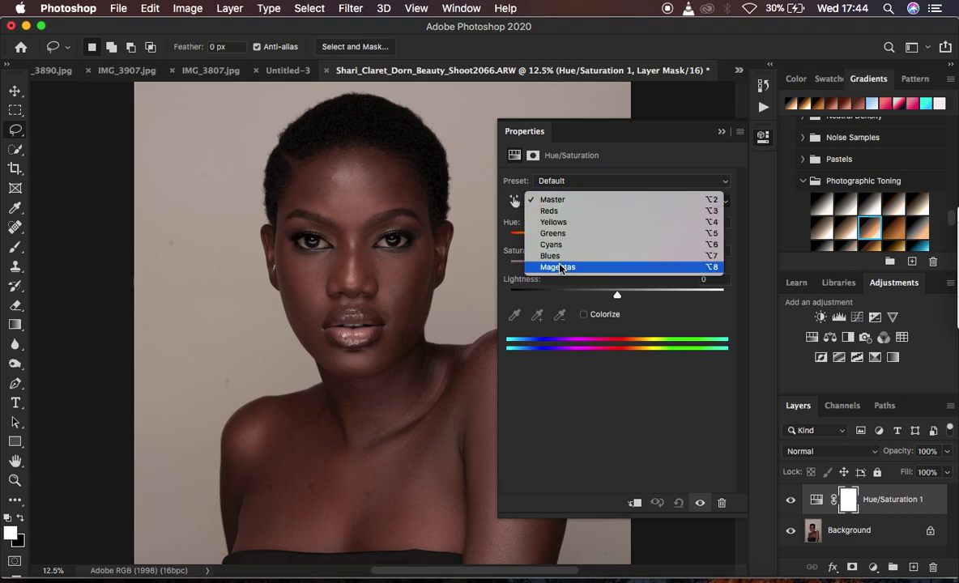
left_click(557, 215)
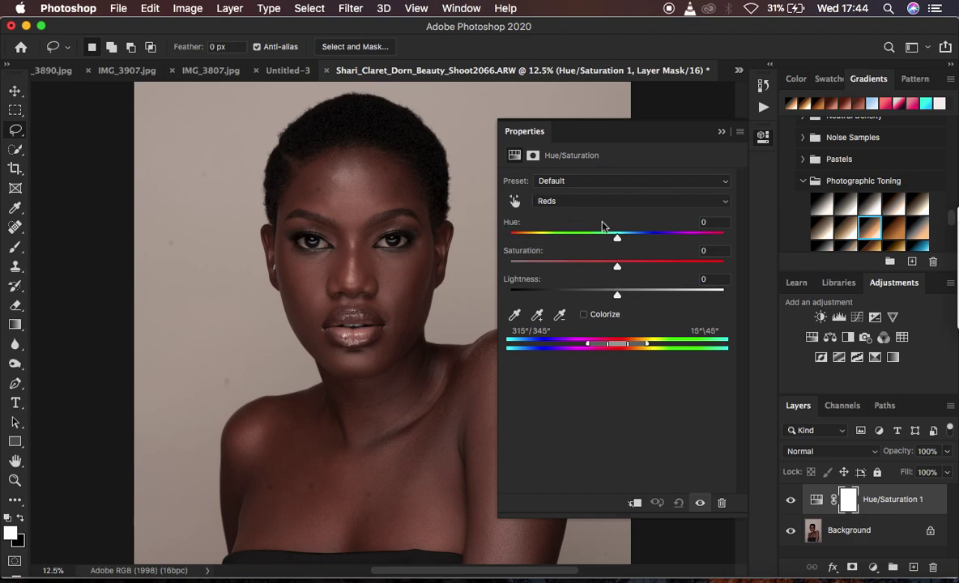
left_click_drag(618, 238, 621, 238)
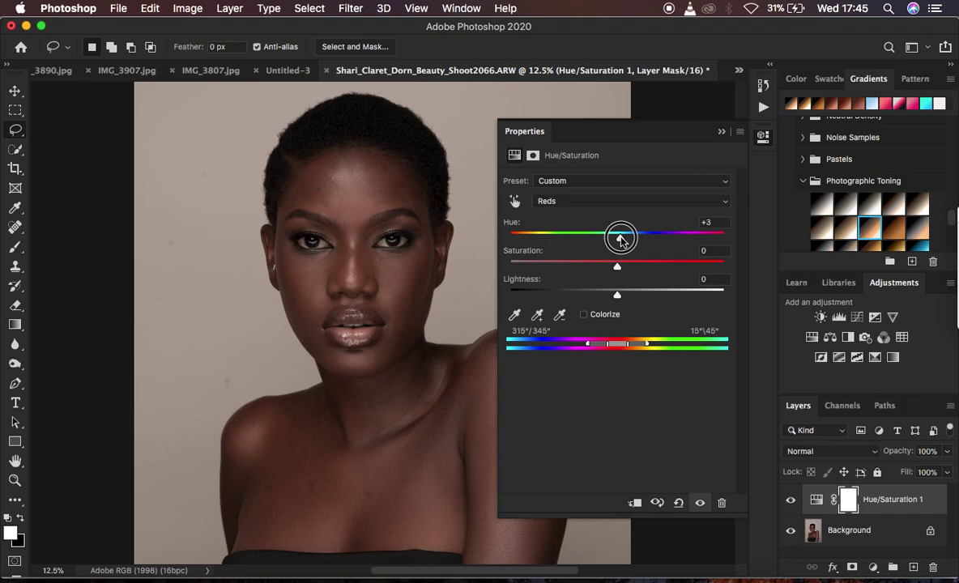
left_click(618, 267)
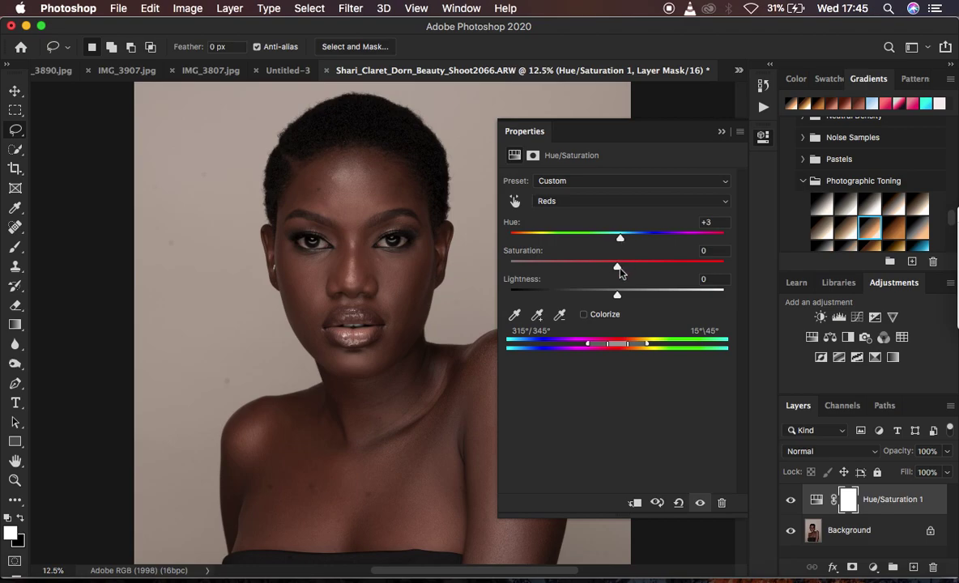
left_click_drag(617, 268, 623, 298)
Set the Yellows of the Hue/Saturation layer to saturation -100 and hue about +6.
left_click(579, 204)
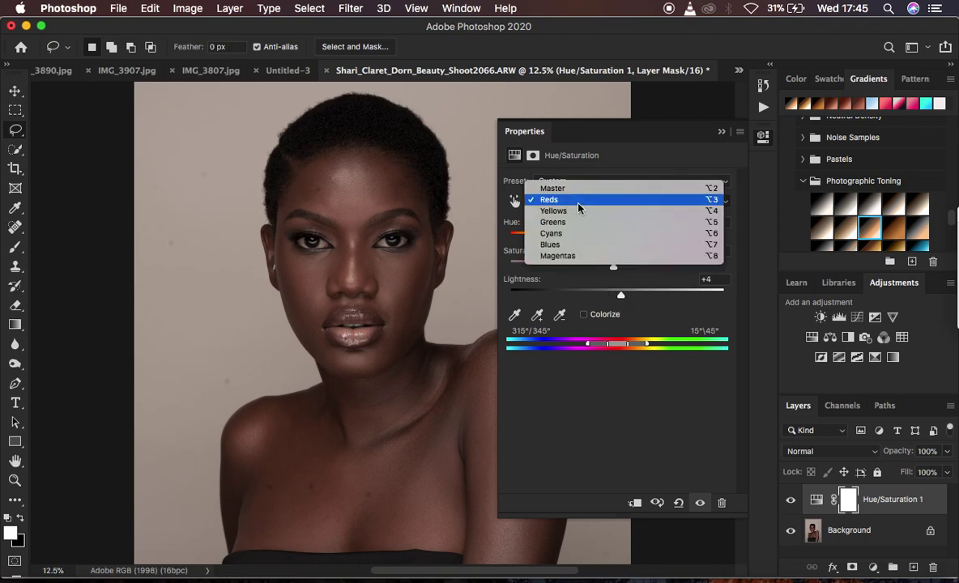
left_click(573, 212)
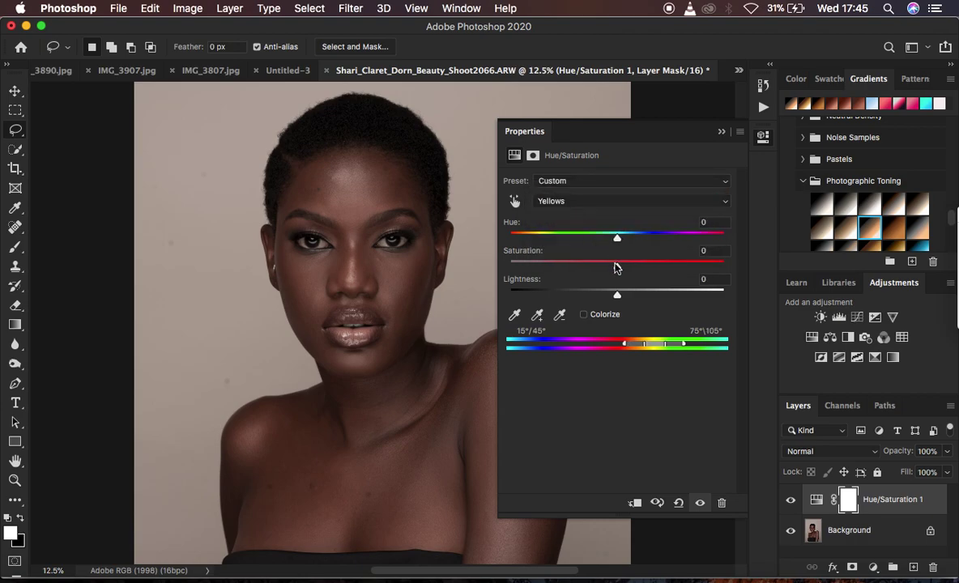
left_click_drag(618, 268, 519, 266)
left_click_drag(519, 266, 504, 270)
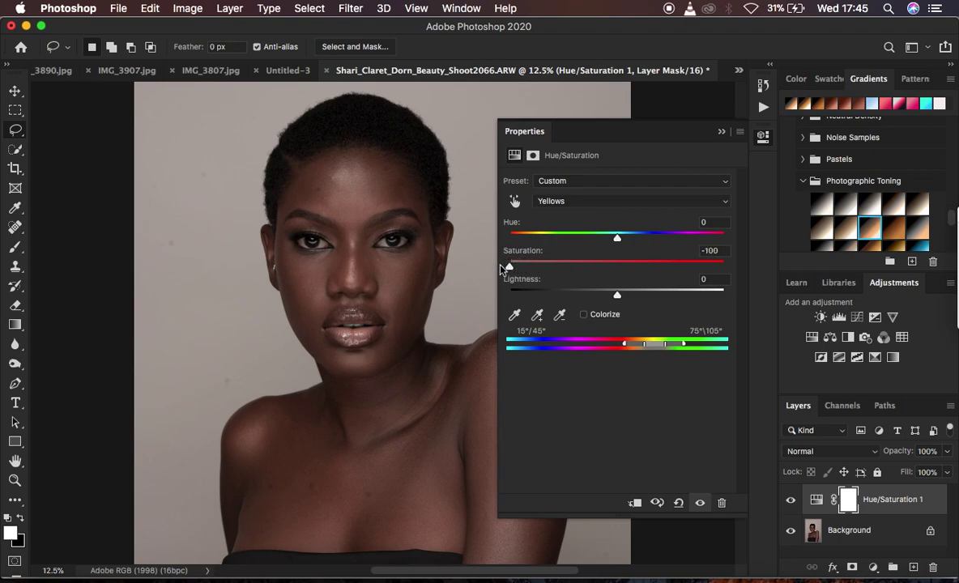
mouse_move(617, 237)
left_mouse_down()
mouse_move(646, 235)
mouse_move(536, 236)
mouse_move(677, 228)
mouse_move(678, 237)
mouse_move(616, 233)
mouse_move(636, 238)
mouse_move(624, 239)
left_mouse_up()
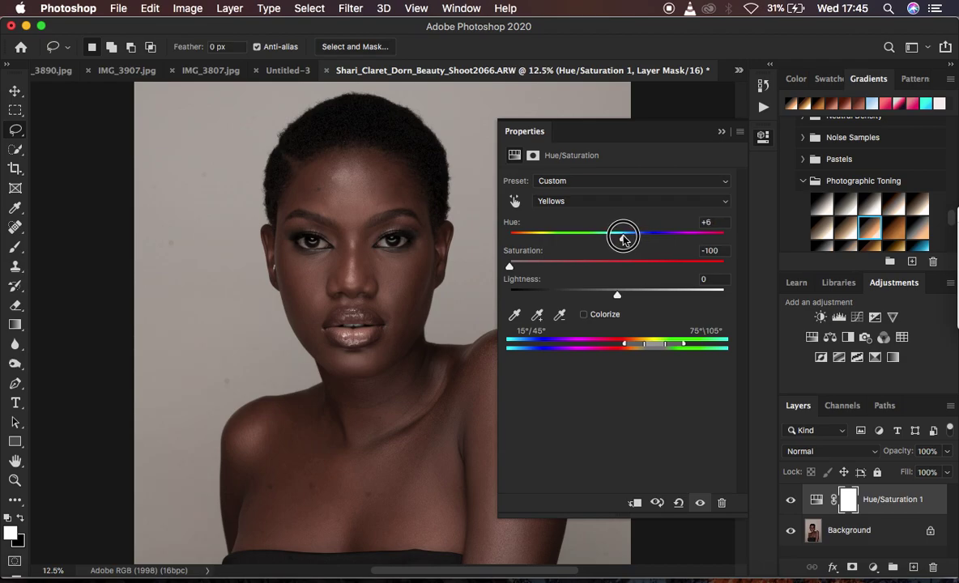
left_click_drag(624, 239, 625, 240)
Set the hue of the Greens to -2 in the Hue/Saturation layer.
left_click(573, 200)
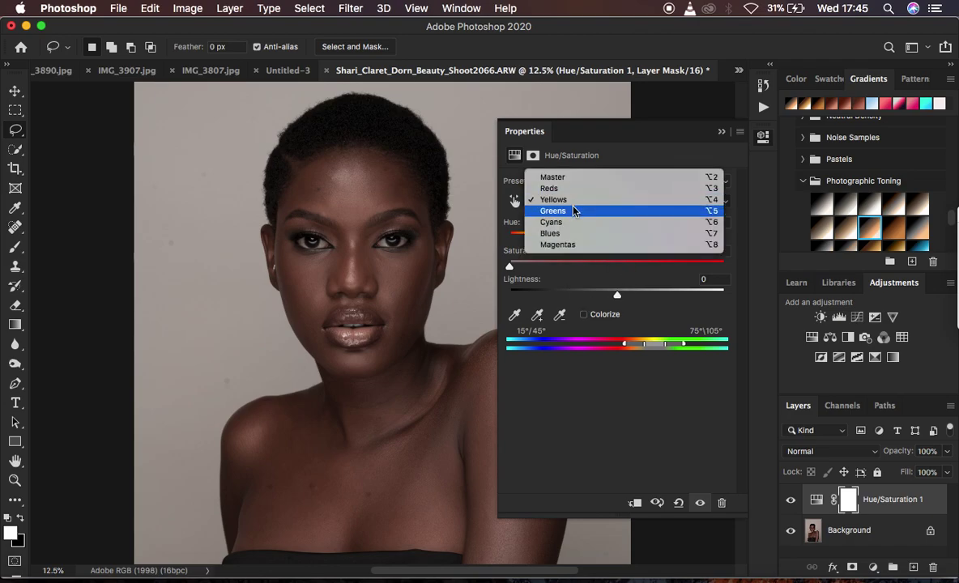
left_click(573, 212)
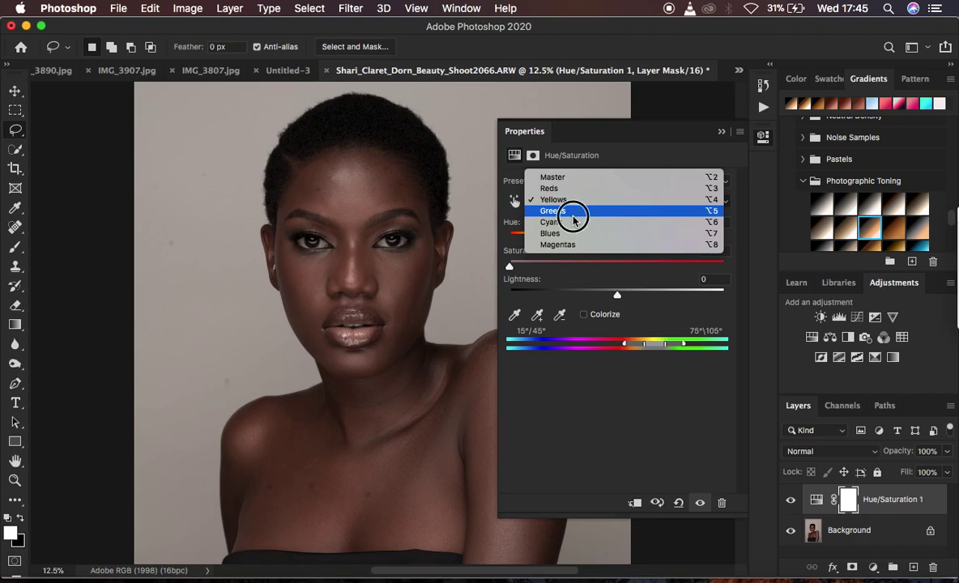
mouse_move(618, 236)
left_mouse_down()
mouse_move(696, 235)
mouse_move(574, 242)
mouse_move(616, 243)
left_mouse_up()
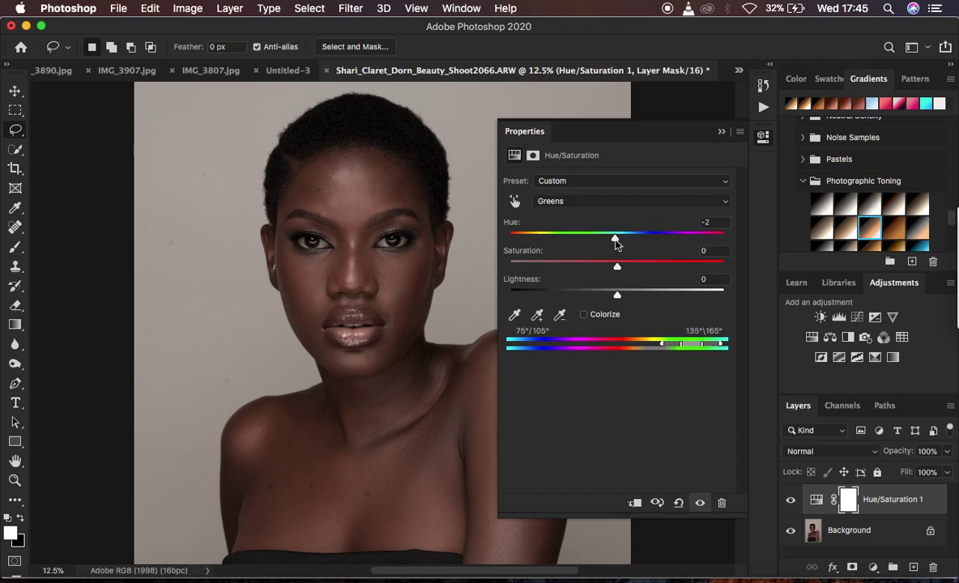
Refine the Reds of the Hue/Saturation layer to saturation -7 and hue +4, and collapse the adjustment's properties.
left_click(568, 201)
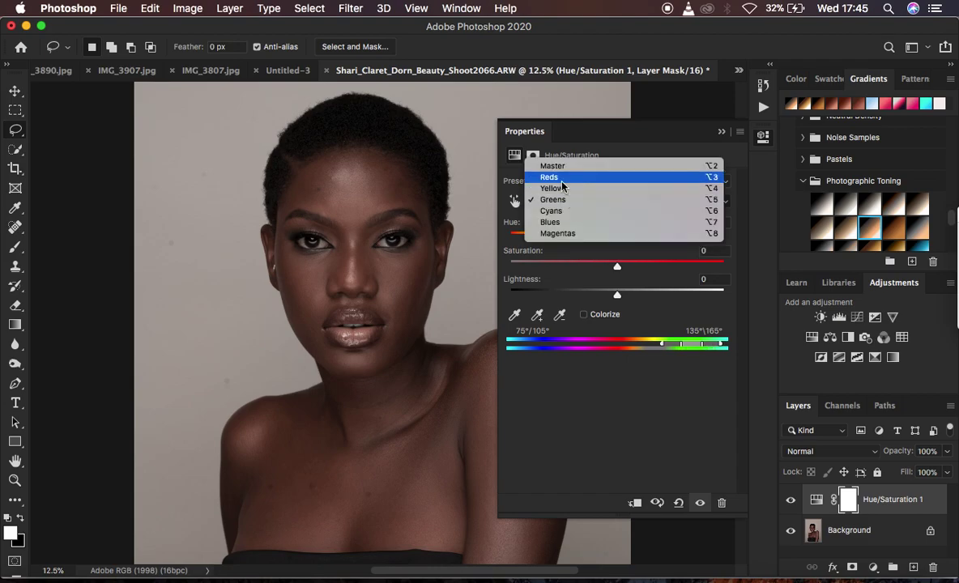
left_click(561, 180)
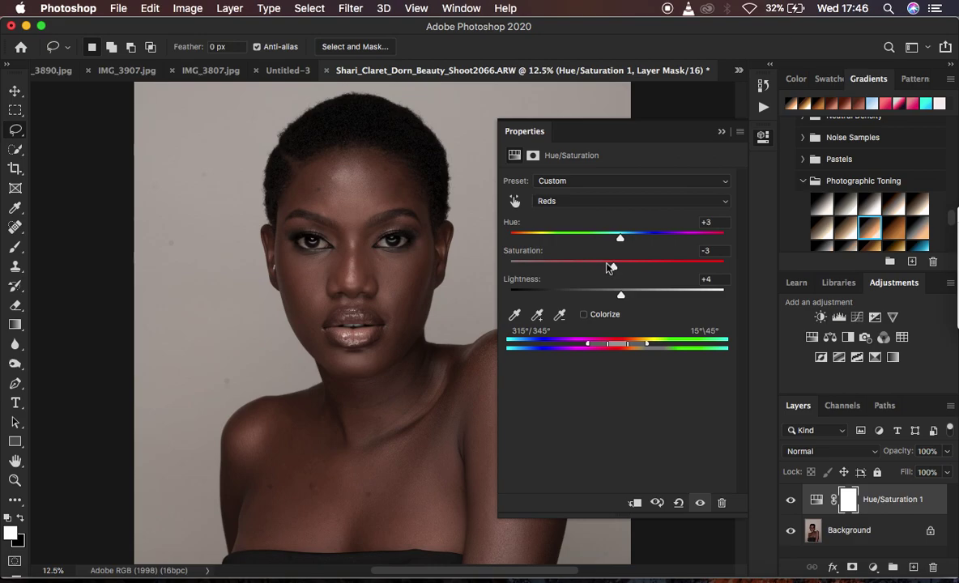
left_click_drag(614, 268, 610, 268)
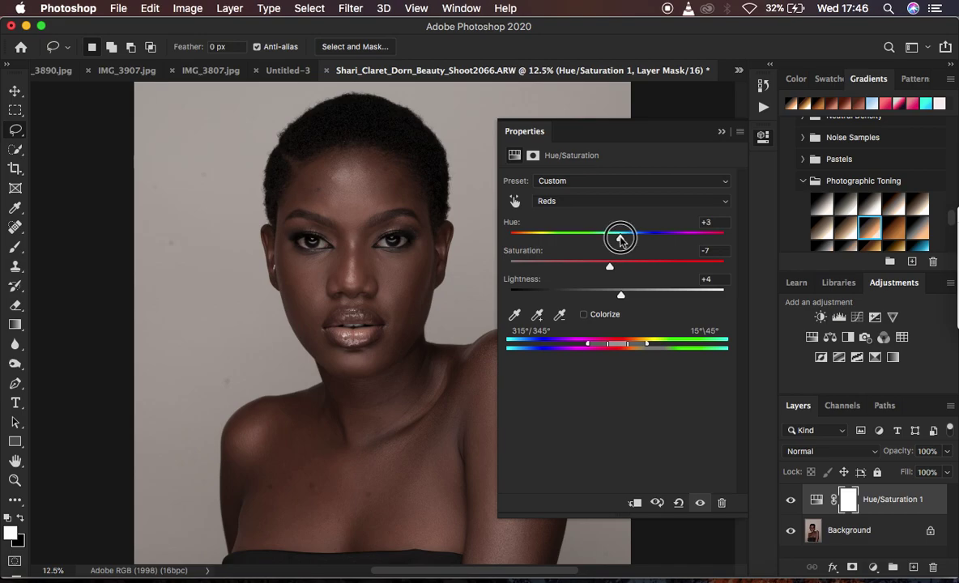
mouse_move(621, 239)
left_mouse_down()
mouse_move(631, 241)
mouse_move(622, 240)
left_mouse_up()
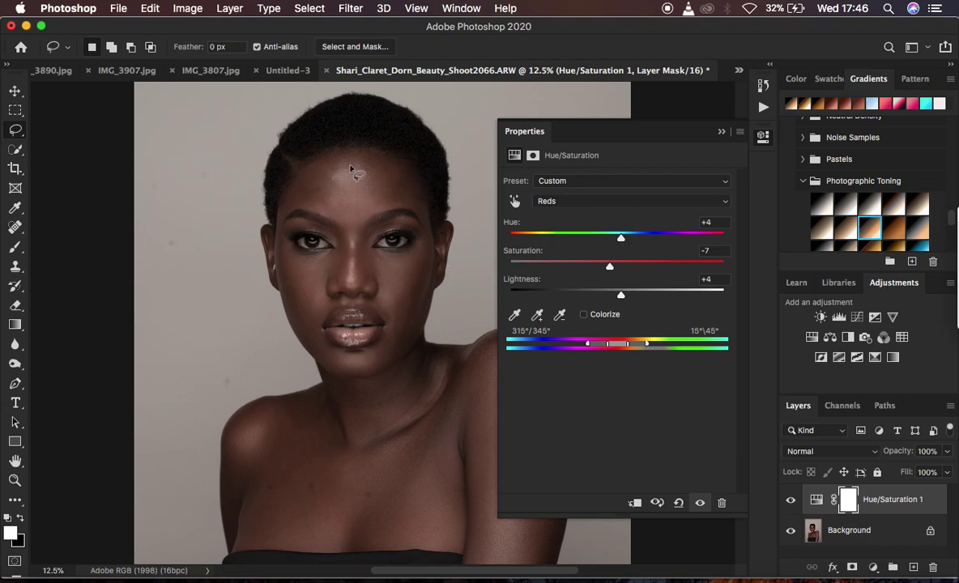
left_click(721, 132)
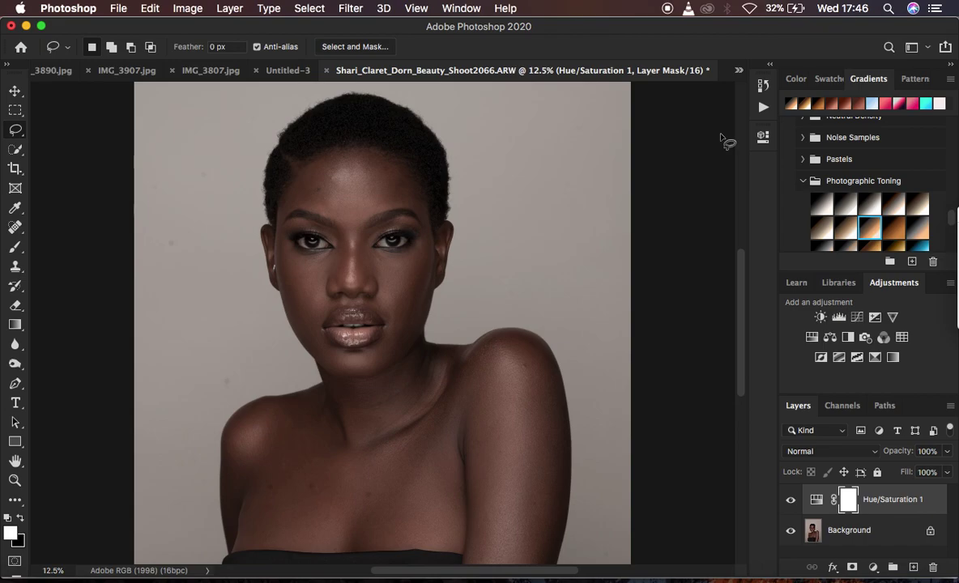